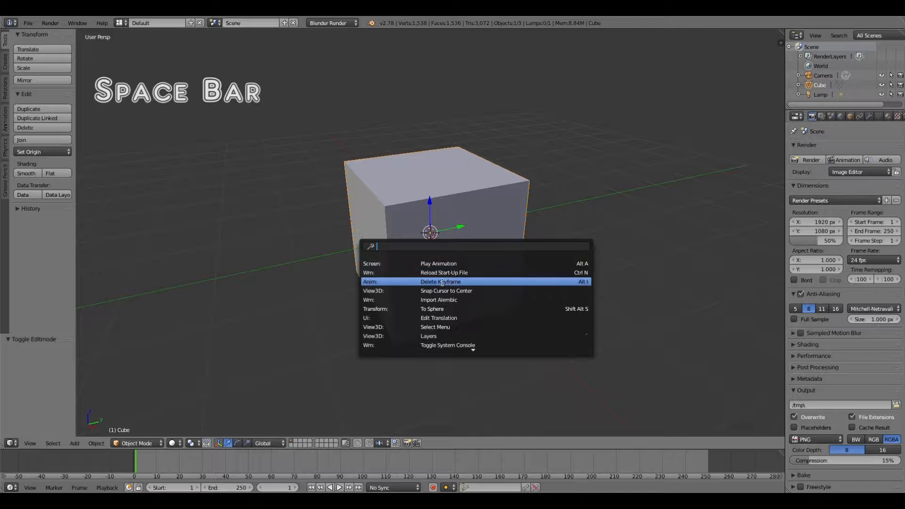
Step: Apply the Quick Explode effect to the cube and review its settings
{"action": "type", "text": "quick"}
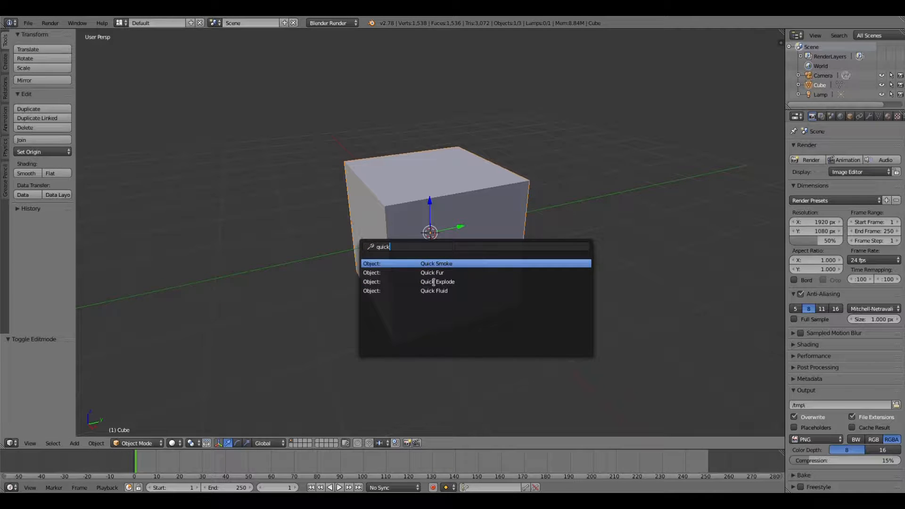
{"action": "key", "text": "Down"}
{"action": "key", "text": "Down"}
{"action": "key", "text": "Return"}
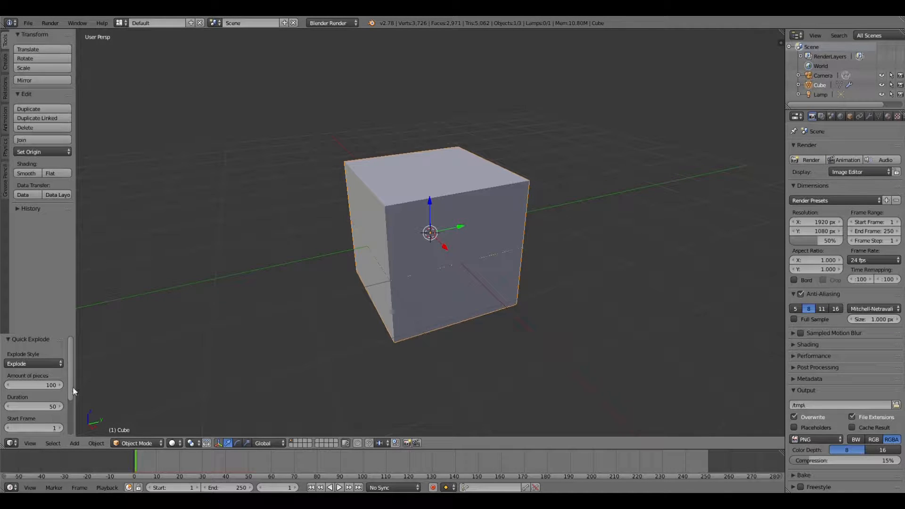
{"action": "left_click_drag", "start_coordinate": [72, 376], "coordinate": [70, 426]}
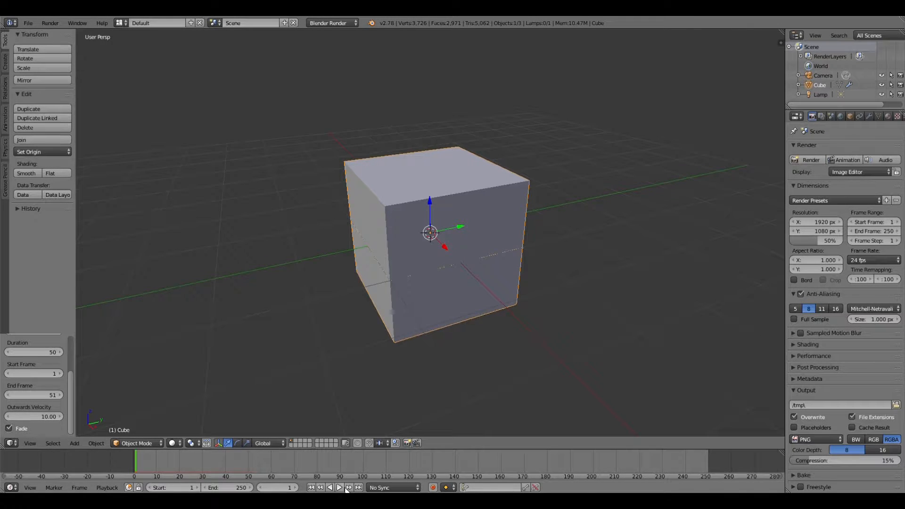
Step: Play the cube's explosion animation, stop it and return the timeline to frame 0
{"action": "scroll", "coordinate": [376, 397], "scroll_direction": "down", "scroll_amount": 3}
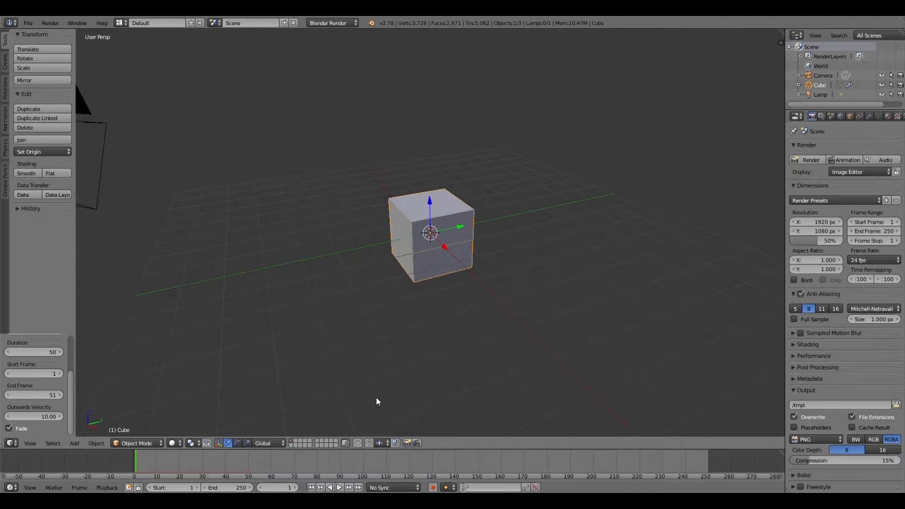
{"action": "left_click", "coordinate": [340, 488]}
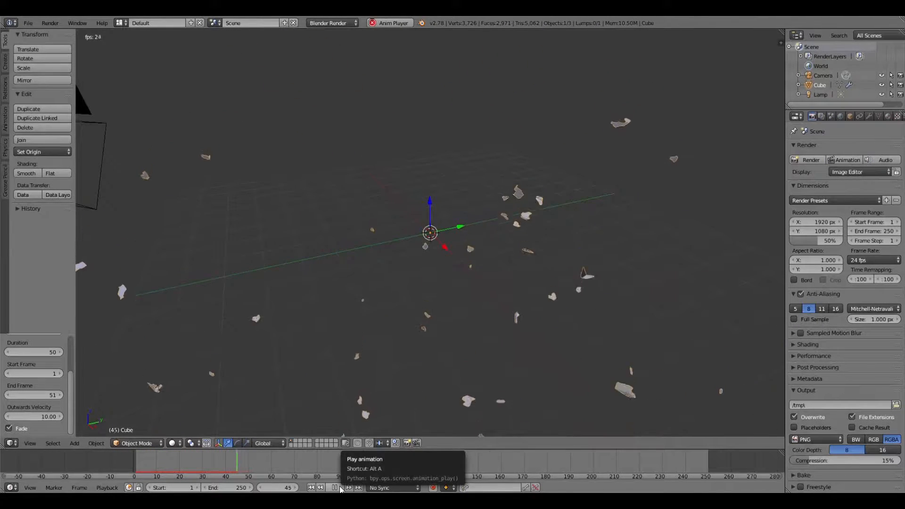
{"action": "left_click", "coordinate": [340, 488]}
{"action": "left_click_drag", "start_coordinate": [245, 469], "coordinate": [134, 468]}
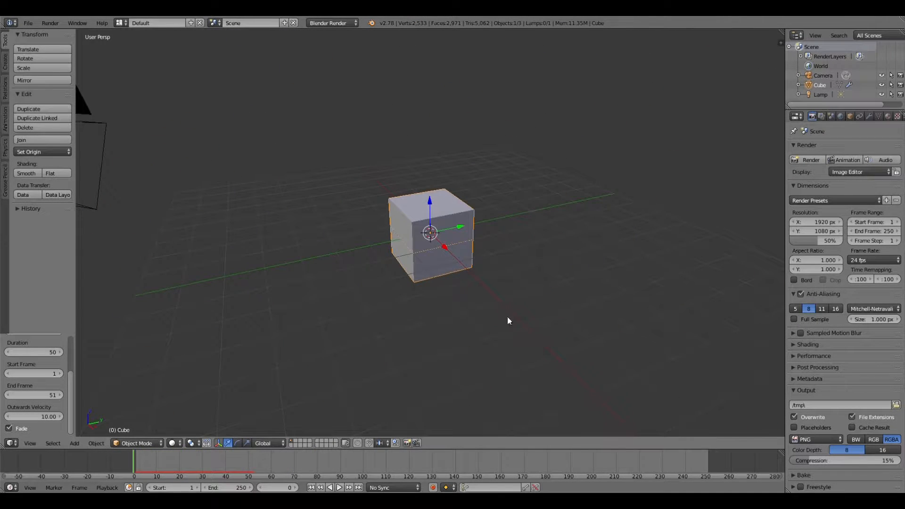
Step: Add a Solidify modifier to the exploding cube with a thickness of 0.07
{"action": "left_click", "coordinate": [870, 117]}
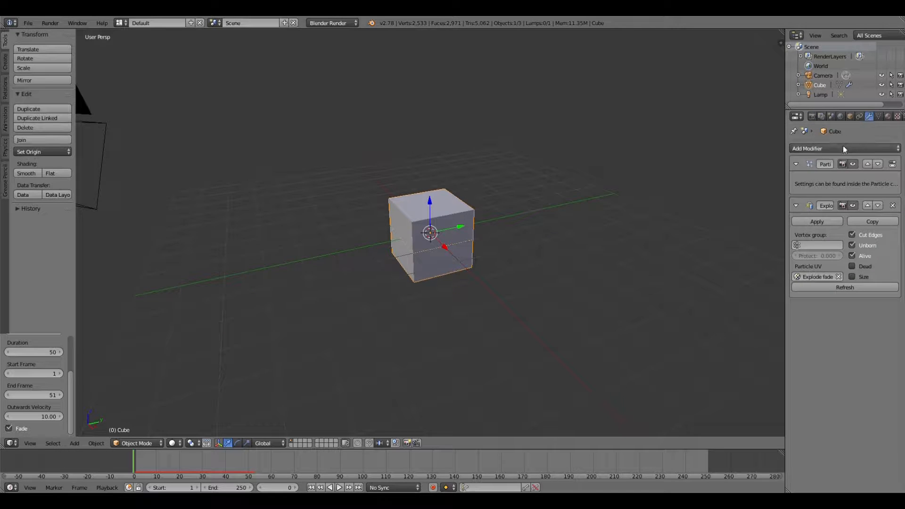
{"action": "left_click", "coordinate": [810, 148]}
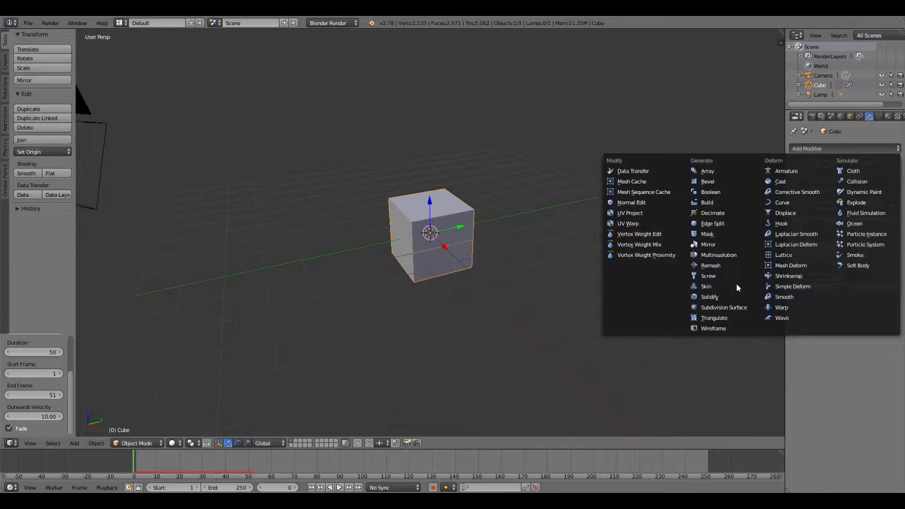
{"action": "left_click", "coordinate": [725, 295]}
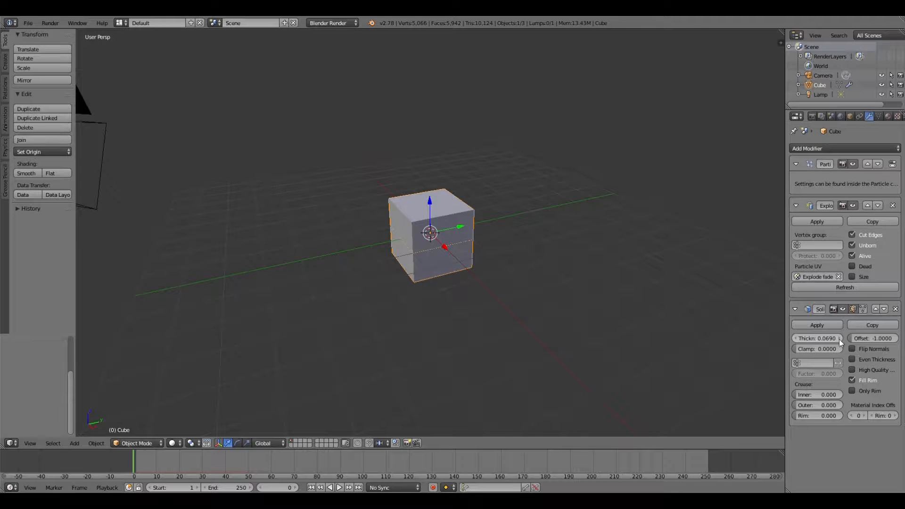
Step: Preview the explosion with the thickened pieces, stop it and rewind to frame 0
{"action": "left_click", "coordinate": [340, 488]}
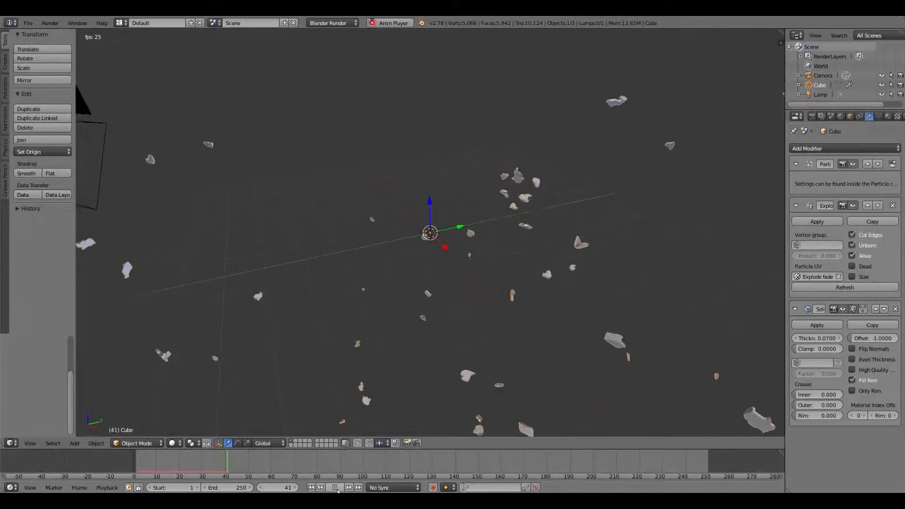
{"action": "left_click", "coordinate": [337, 489]}
{"action": "left_click_drag", "start_coordinate": [273, 460], "coordinate": [135, 475]}
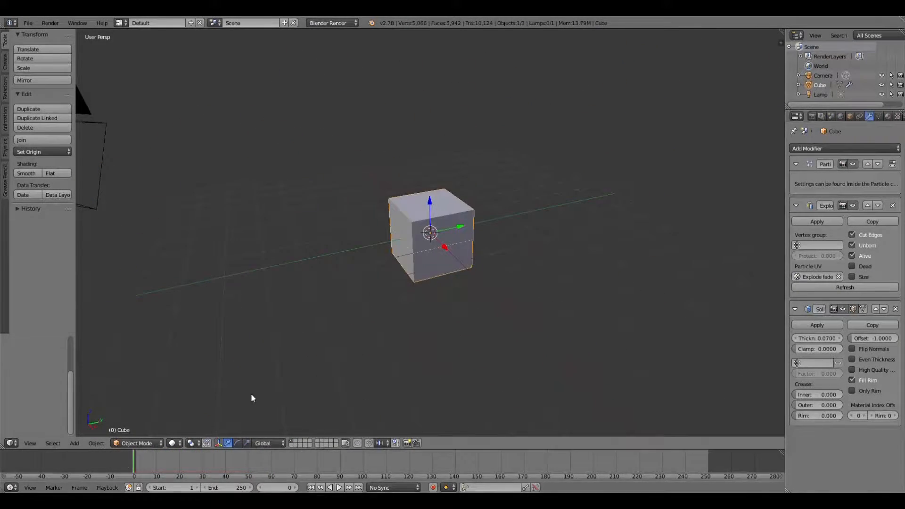
Step: Switch the render engine to Cycles and give the cube a node-based blue Diffuse BSDF material named Explode (about R 0.04, G 0, B 0.8)
{"action": "left_click", "coordinate": [328, 22]}
{"action": "left_click", "coordinate": [314, 55]}
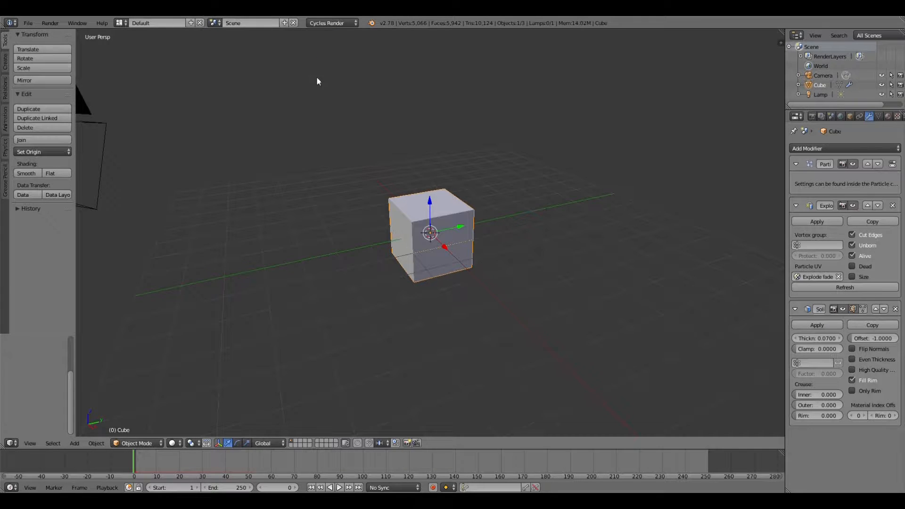
{"action": "left_click", "coordinate": [888, 117]}
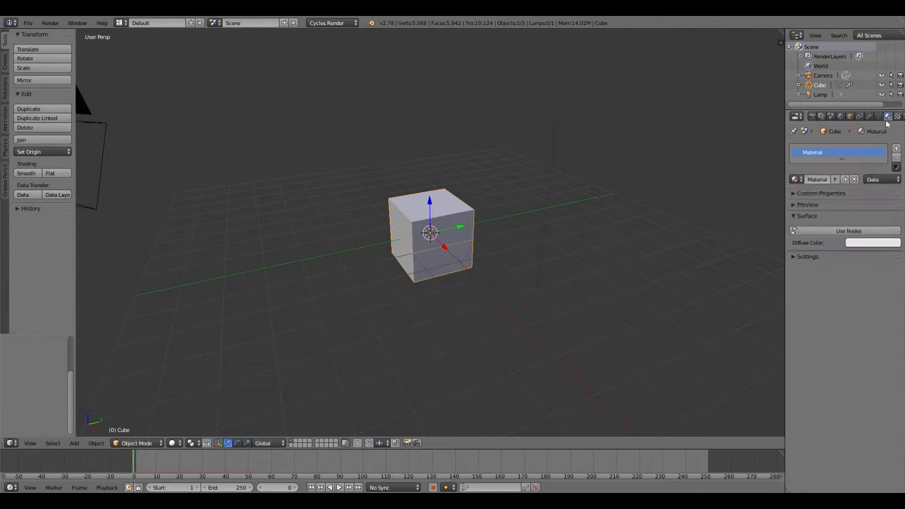
{"action": "left_click", "coordinate": [816, 228]}
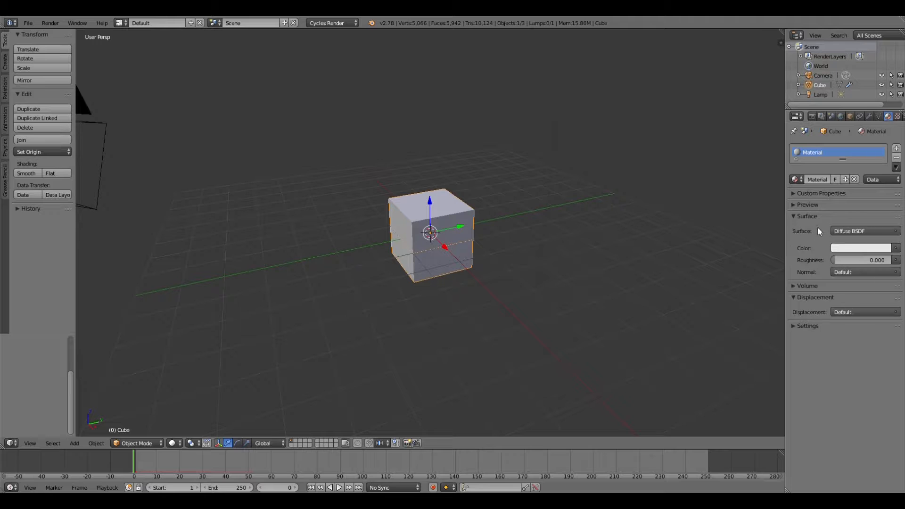
{"action": "left_click", "coordinate": [838, 247]}
{"action": "left_click_drag", "start_coordinate": [847, 145], "coordinate": [876, 136]}
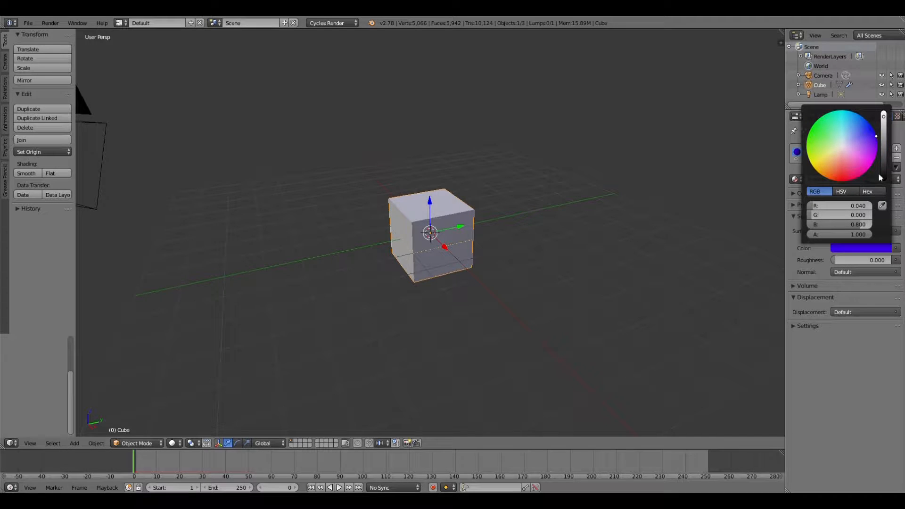
{"action": "left_click", "coordinate": [867, 192]}
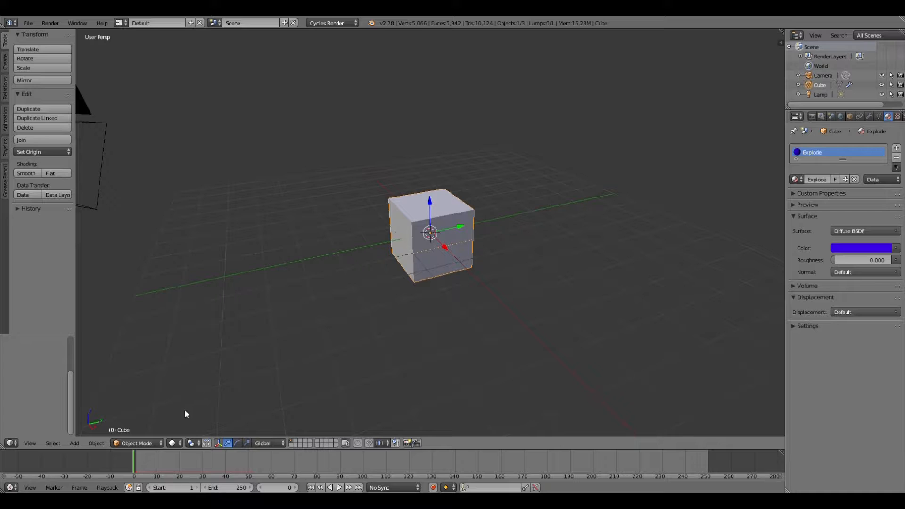
Step: Set the viewport shading to Material and briefly play the explosion of the blue cube
{"action": "left_click", "coordinate": [172, 443]}
{"action": "left_click", "coordinate": [194, 390]}
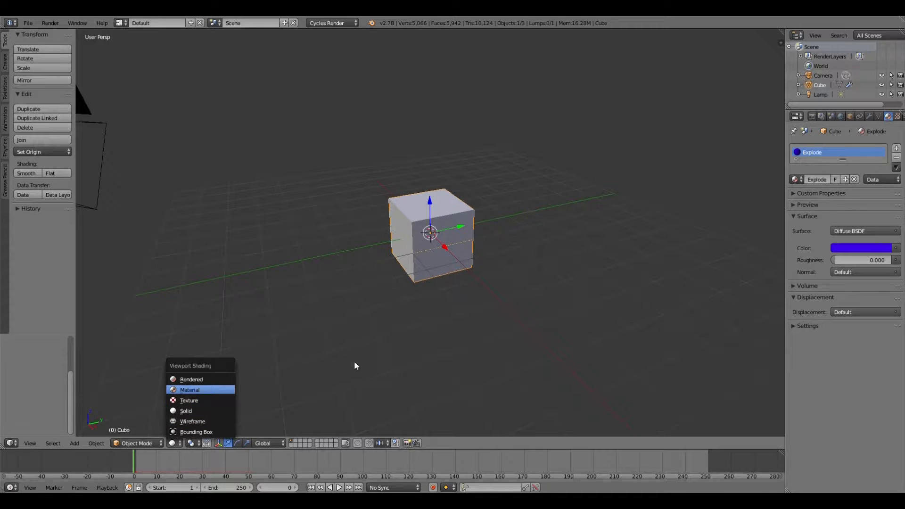
{"action": "scroll", "coordinate": [380, 336], "scroll_direction": "up", "scroll_amount": 4}
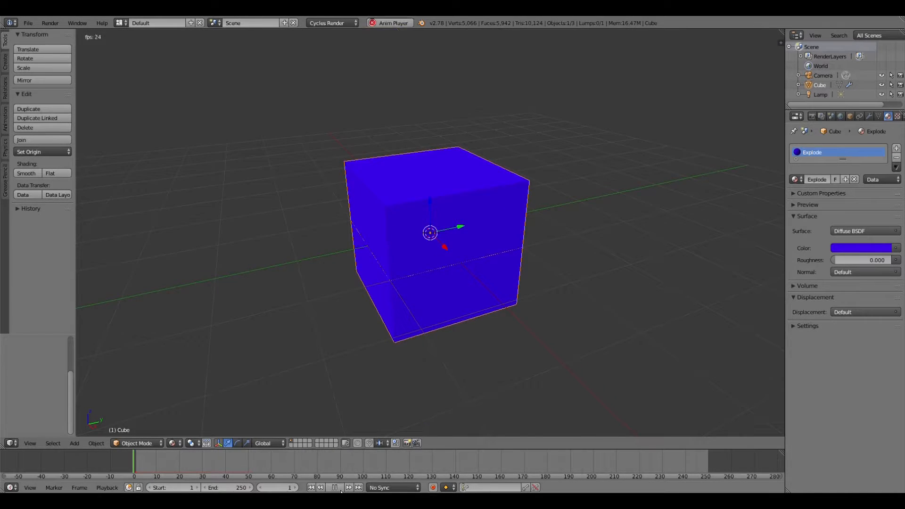
{"action": "left_click", "coordinate": [339, 488]}
{"action": "key", "text": "Escape"}
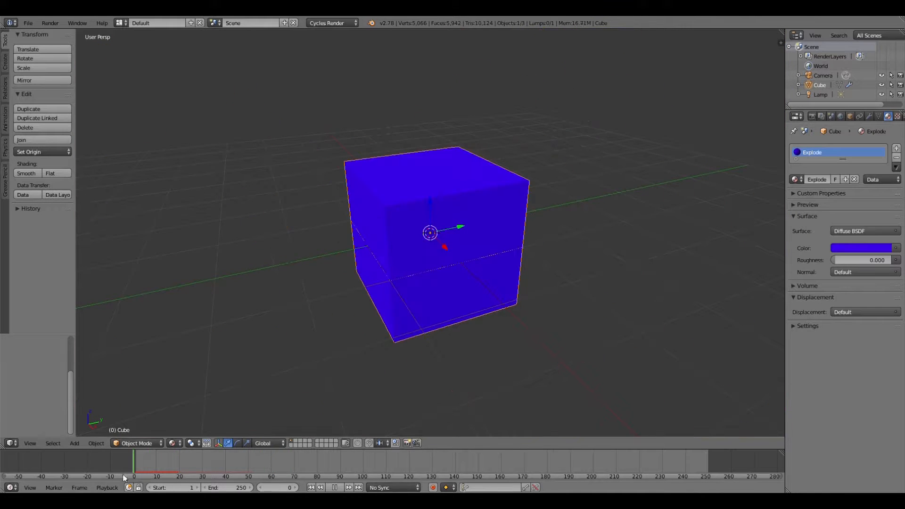
Step: Raise the cube along Z in grid increments until it rests on the grid floor, and add a plane at the origin
{"action": "scroll", "coordinate": [321, 301], "scroll_direction": "down", "scroll_amount": 2}
{"action": "left_click_drag", "start_coordinate": [432, 199], "coordinate": [434, 167], "text": "ctrl"}
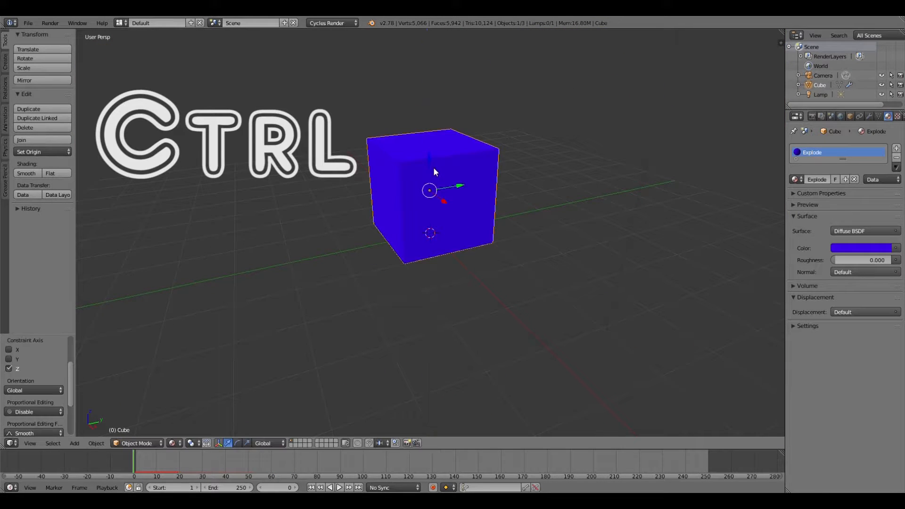
{"action": "key", "text": "shift+a"}
{"action": "mouse_move", "coordinate": [377, 224]}
{"action": "left_click", "coordinate": [438, 225]}
Step: Scale the plane by a factor of 20 to form a large floor under the cube
{"action": "scroll", "coordinate": [477, 214], "scroll_direction": "down", "scroll_amount": 3}
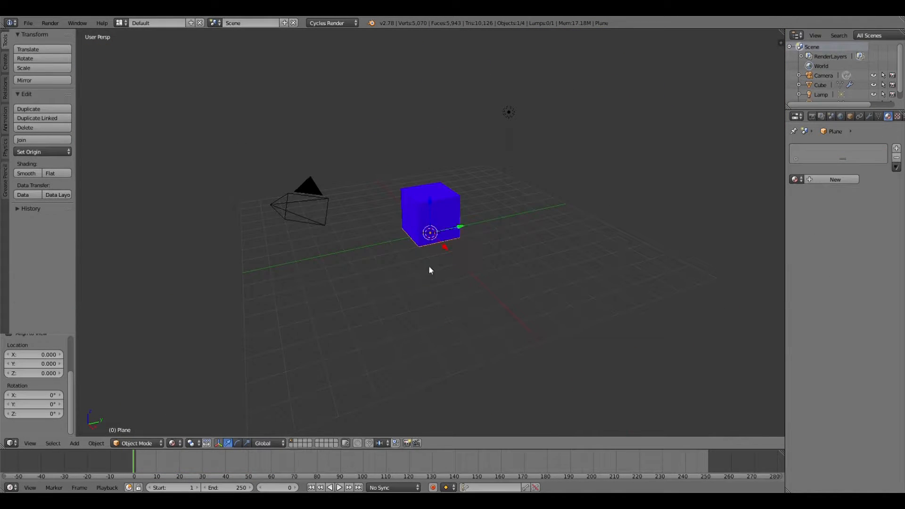
{"action": "key", "text": "s"}
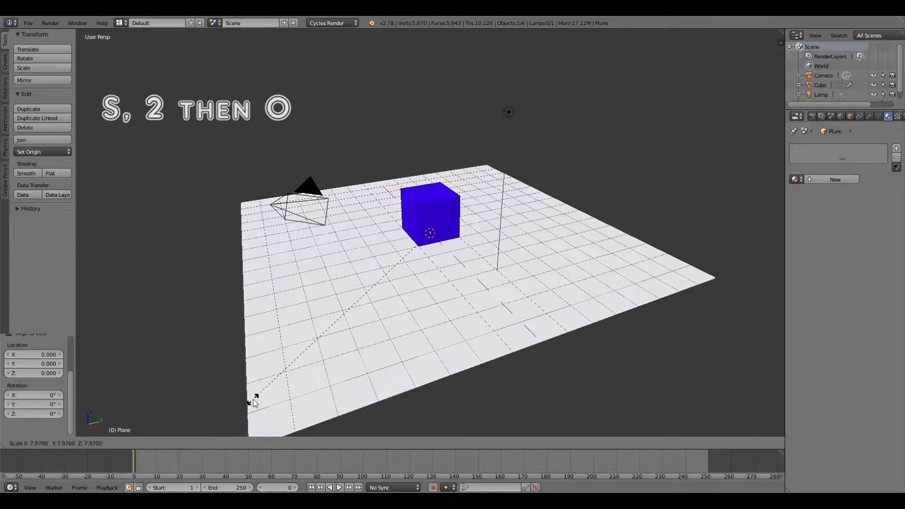
{"action": "key", "text": "2"}
{"action": "key", "text": "0"}
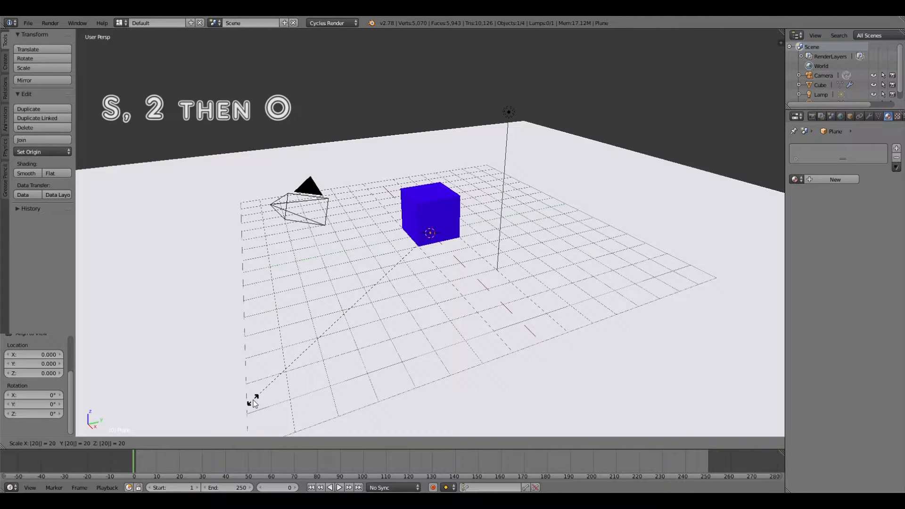
{"action": "key", "text": "Return"}
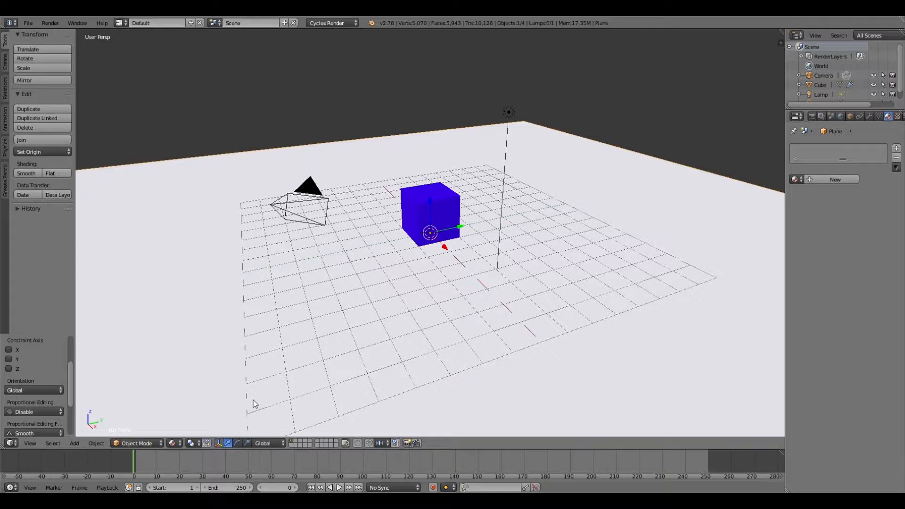
Step: Change the scene's lamp to the Sun type and enable nodes for it
{"action": "middle_click_drag", "start_coordinate": [430, 309], "coordinate": [414, 270]}
{"action": "scroll", "coordinate": [415, 266], "scroll_direction": "up", "scroll_amount": 6}
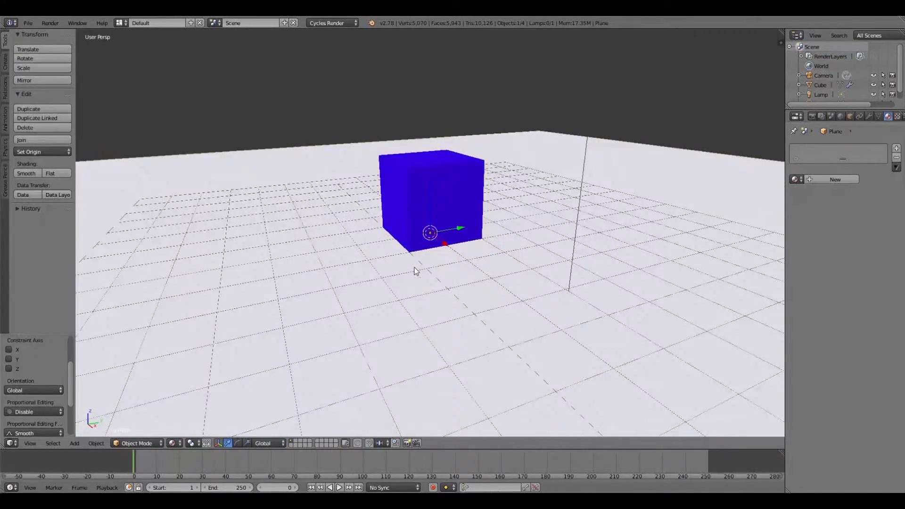
{"action": "scroll", "coordinate": [417, 260], "scroll_direction": "down", "scroll_amount": 5}
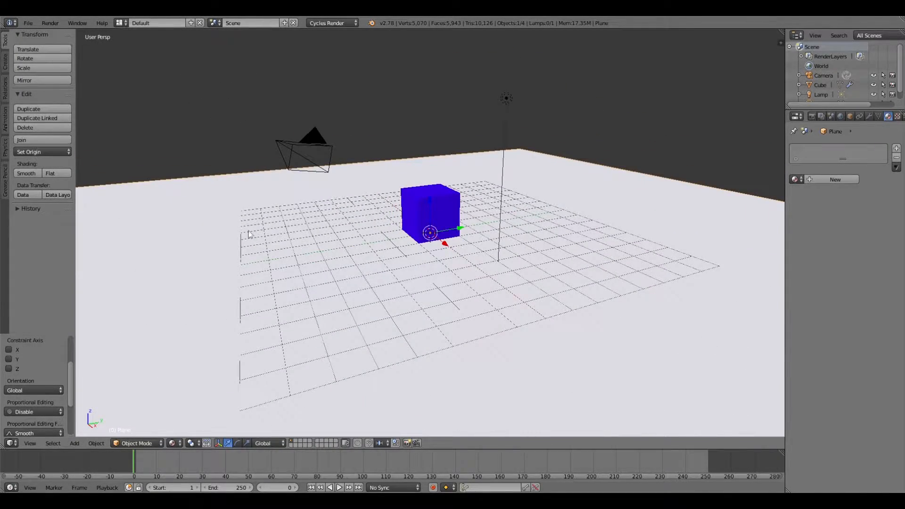
{"action": "scroll", "coordinate": [503, 104], "scroll_direction": "up", "scroll_amount": 2}
{"action": "right_click", "coordinate": [528, 57]}
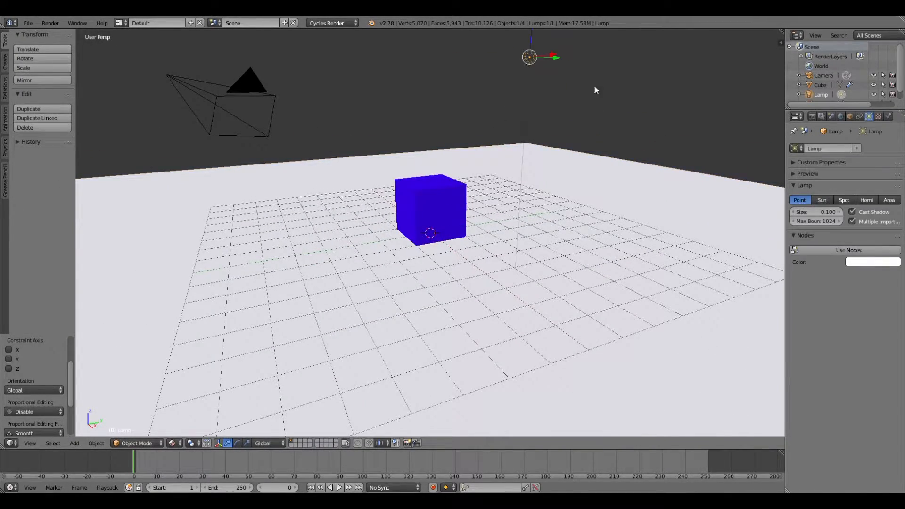
{"action": "left_click", "coordinate": [827, 200]}
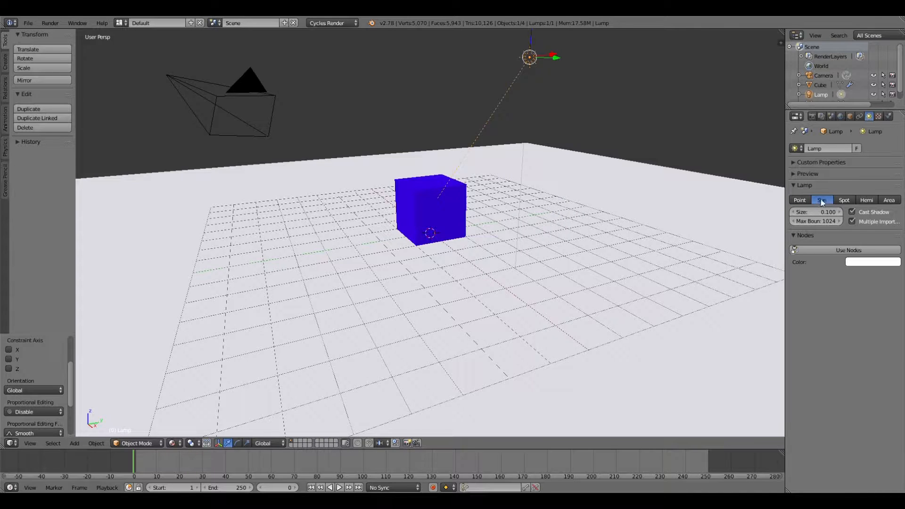
{"action": "left_click", "coordinate": [796, 249]}
Step: Rotate the sun lamp by about 40° to angle its light across the cube
{"action": "scroll", "coordinate": [667, 190], "scroll_direction": "down", "scroll_amount": 4}
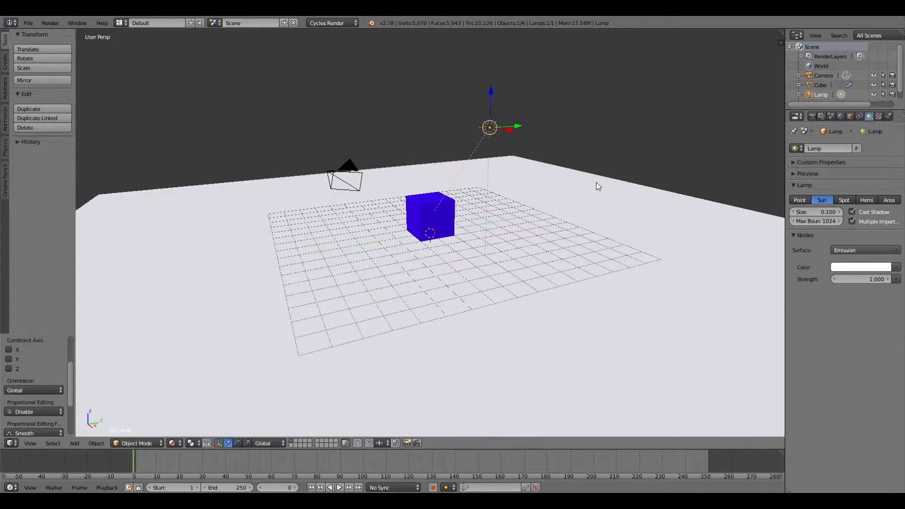
{"action": "key", "text": "r"}
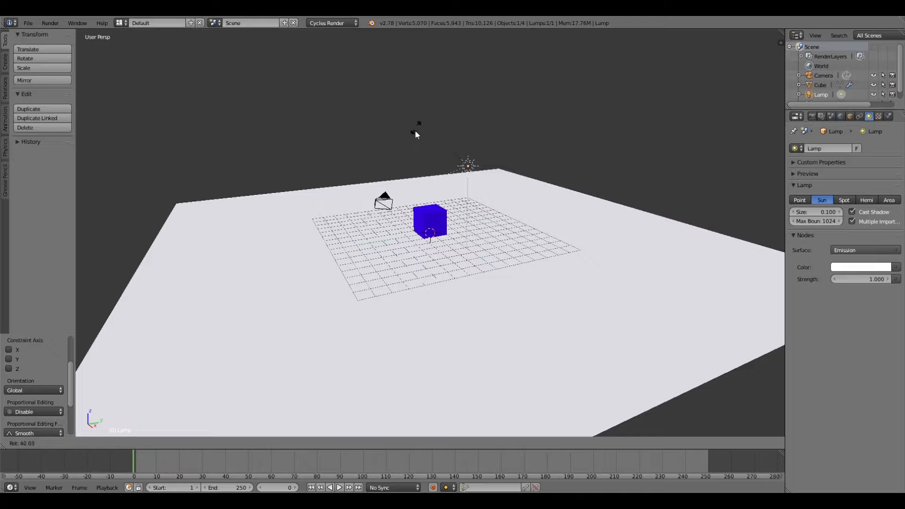
{"action": "left_click", "coordinate": [415, 132]}
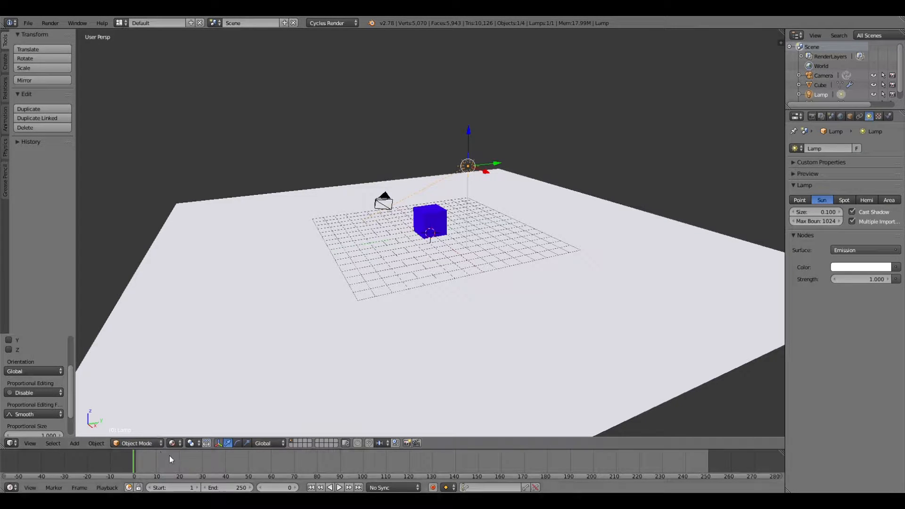
Step: Set the viewport shading to Rendered and play the explosion up close, stopping while the pieces are flying
{"action": "left_click", "coordinate": [172, 443]}
{"action": "left_click", "coordinate": [190, 379]}
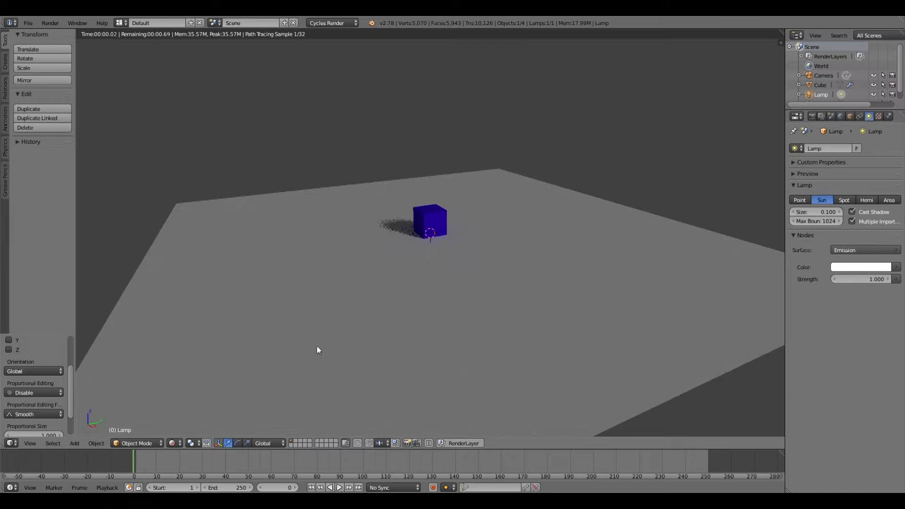
{"action": "scroll", "coordinate": [440, 259], "scroll_direction": "up", "scroll_amount": 8}
{"action": "scroll", "coordinate": [449, 313], "scroll_direction": "down", "scroll_amount": 3}
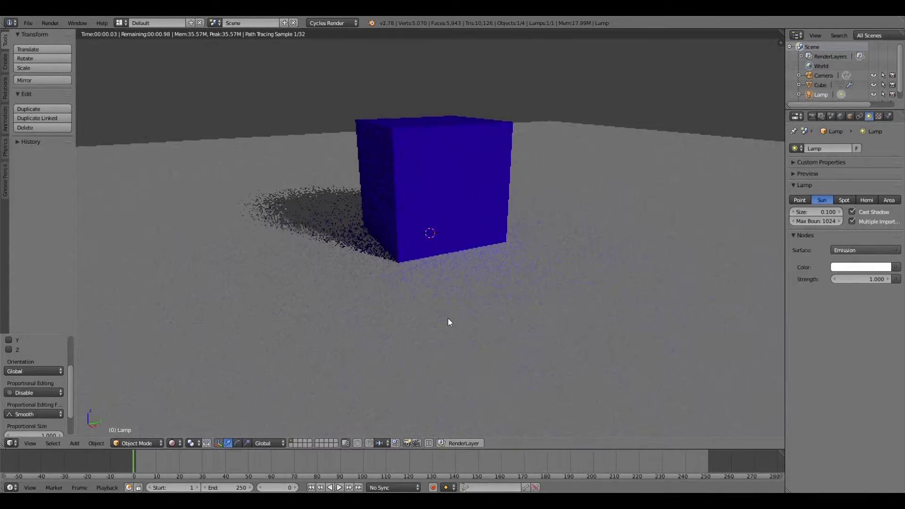
{"action": "left_click", "coordinate": [340, 488]}
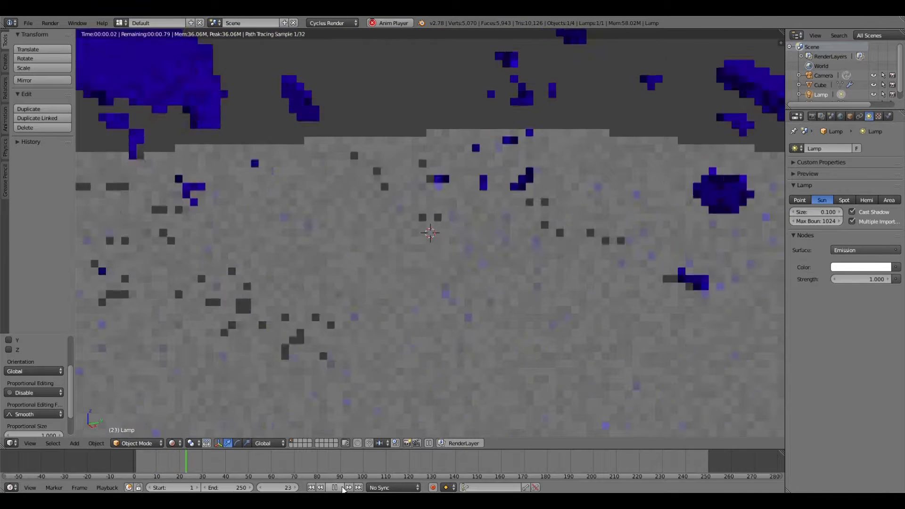
{"action": "left_click", "coordinate": [336, 488]}
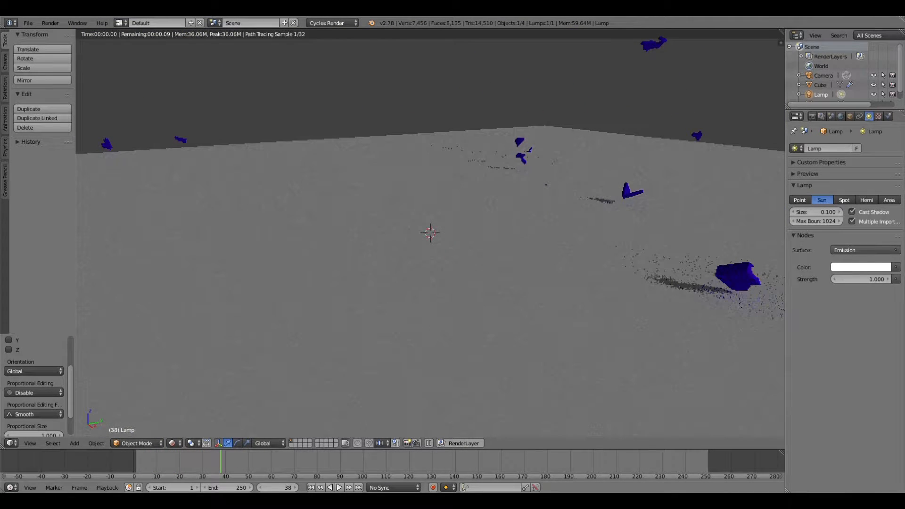
Step: Set the animation's end frame to 40 and return the playhead to frame 0
{"action": "left_click", "coordinate": [225, 463]}
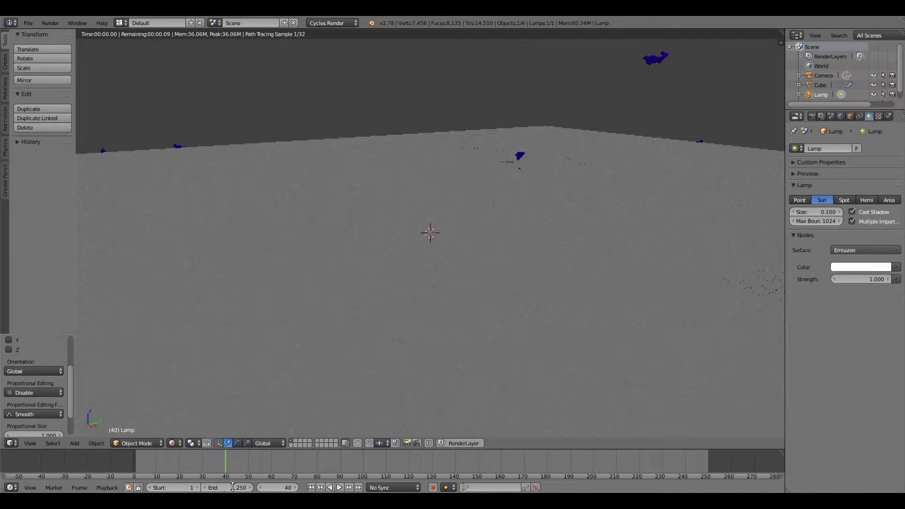
{"action": "left_click_drag", "start_coordinate": [237, 489], "coordinate": [258, 487]}
{"action": "left_click_drag", "start_coordinate": [222, 461], "coordinate": [113, 452]}
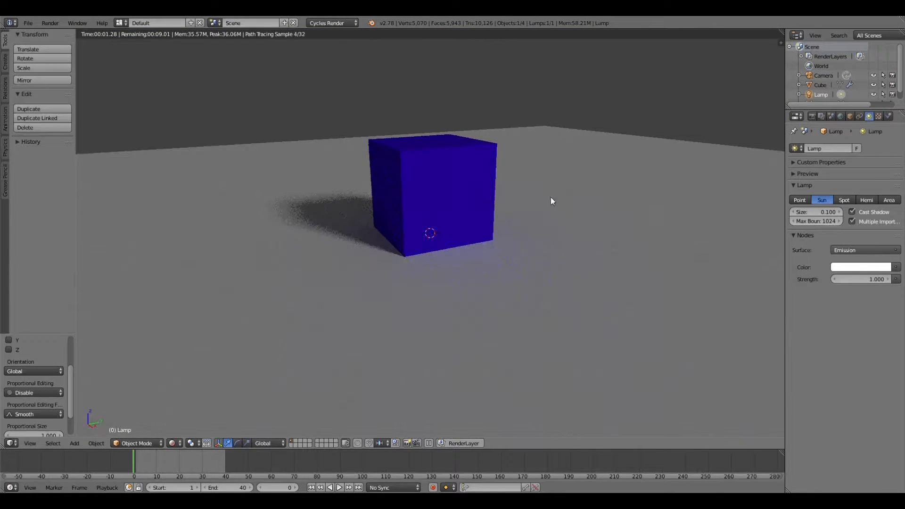
Step: Look through the camera, enable Lock Camera to View, and orbit to a lower angle on the cube
{"action": "key", "text": "KP_0"}
{"action": "key", "text": "KP_0"}
{"action": "key", "text": "KP_0"}
{"action": "key", "text": "KP_0"}
{"action": "key", "text": "KP_0"}
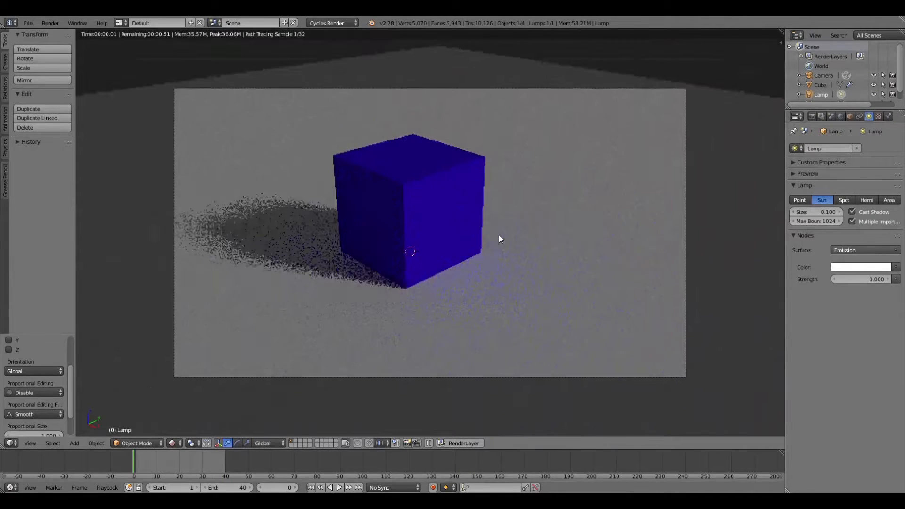
{"action": "key", "text": "KP_0"}
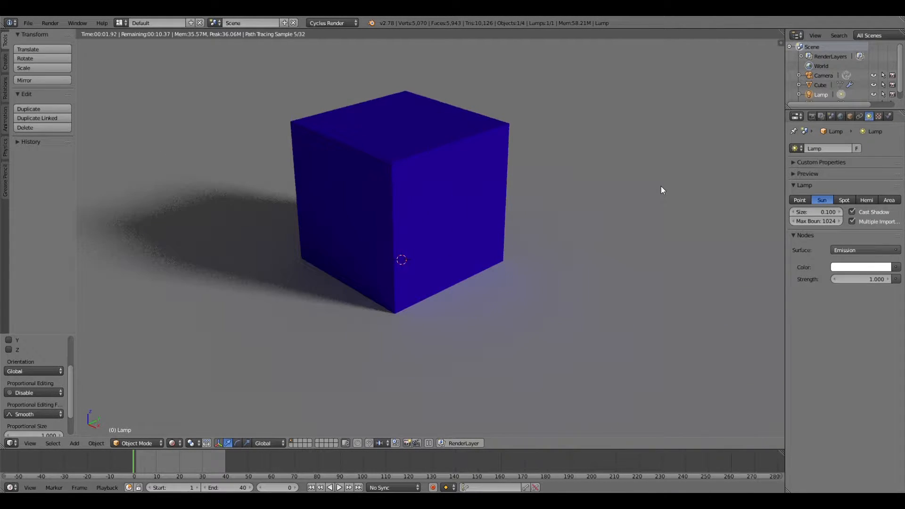
{"action": "key", "text": "n"}
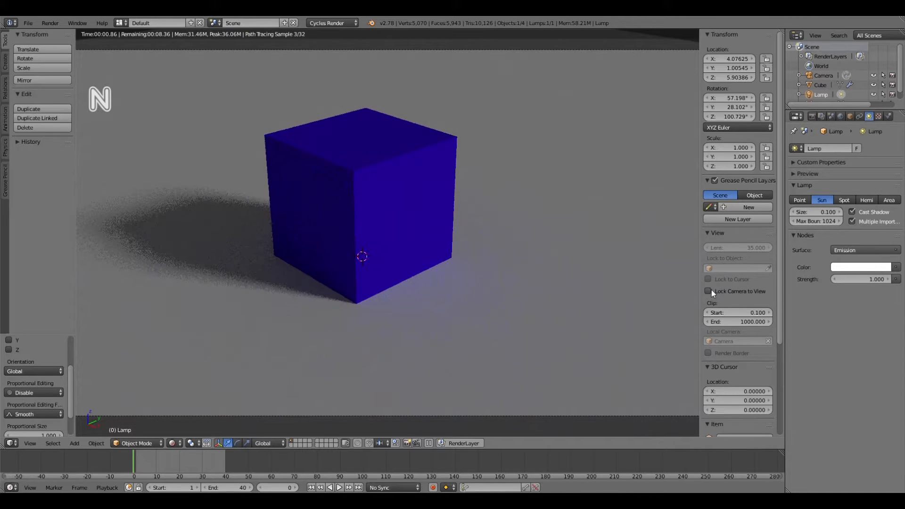
{"action": "middle_click_drag", "start_coordinate": [584, 236], "coordinate": [571, 216]}
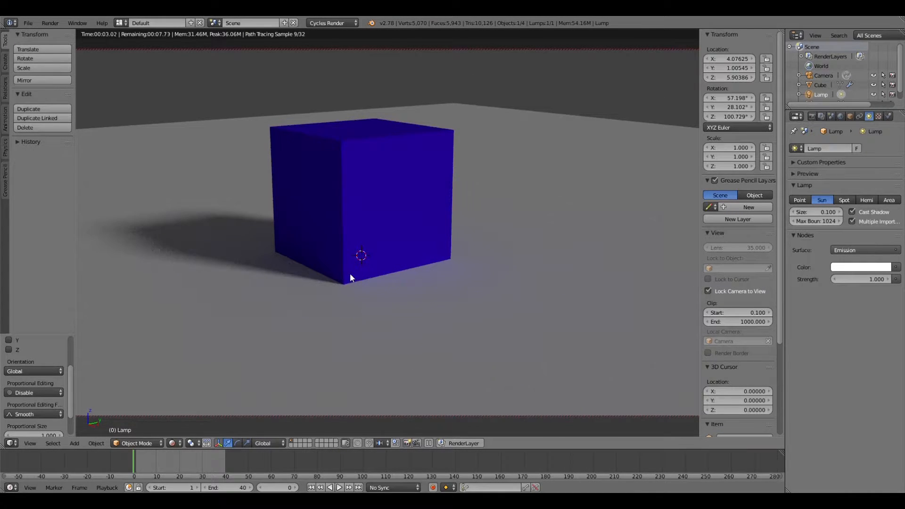
Step: Leave the camera view, set the viewport shading to Solid, and select the camera
{"action": "scroll", "coordinate": [353, 271], "scroll_direction": "down", "scroll_amount": 10}
{"action": "scroll", "coordinate": [353, 272], "scroll_direction": "up", "scroll_amount": 10}
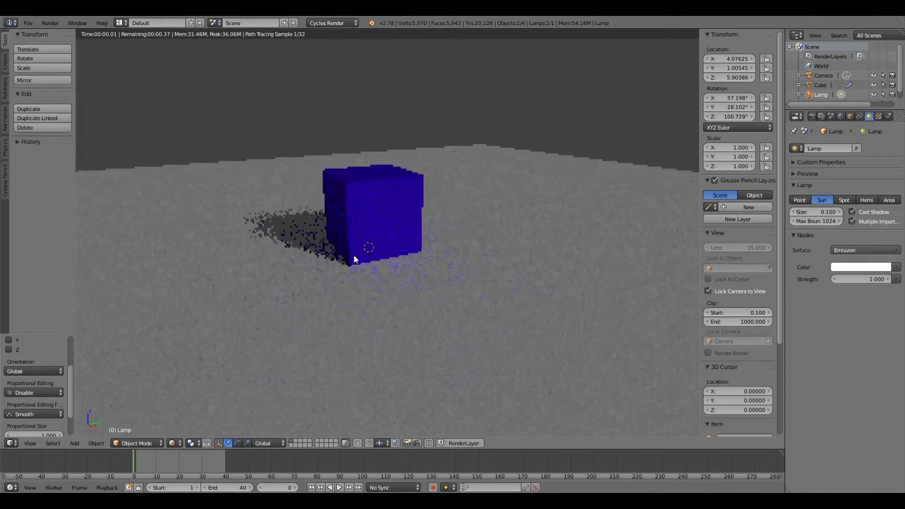
{"action": "left_click", "coordinate": [173, 443]}
{"action": "left_click", "coordinate": [198, 407]}
{"action": "scroll", "coordinate": [282, 278], "scroll_direction": "down", "scroll_amount": 8}
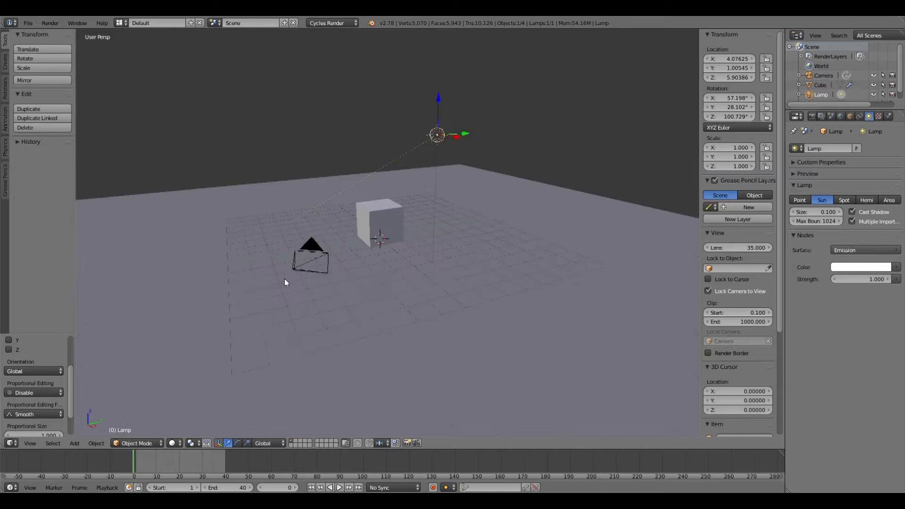
{"action": "right_click", "coordinate": [337, 238]}
{"action": "scroll", "coordinate": [338, 239], "scroll_direction": "up", "scroll_amount": 4}
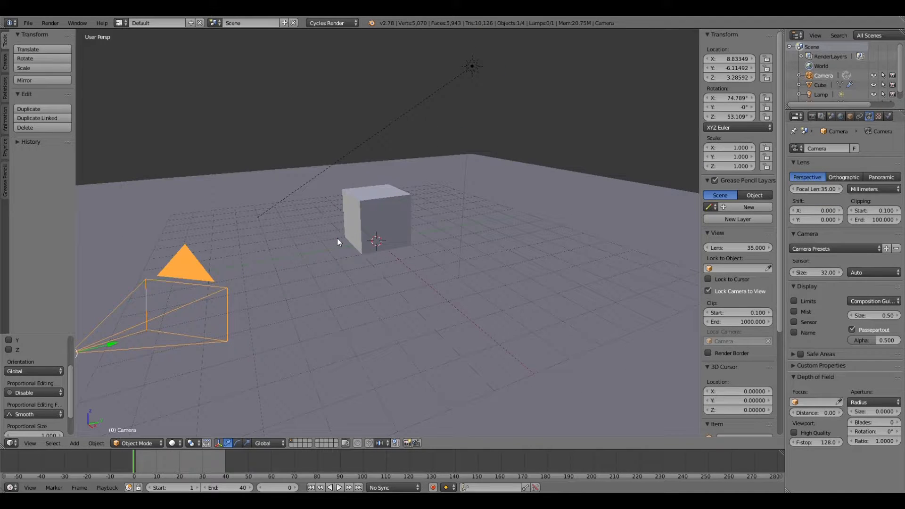
Step: Return to the camera view in Rendered shading and, with automatic keyframing on, orbit the camera slightly around the cube at frame 0
{"action": "key", "text": "KP_0"}
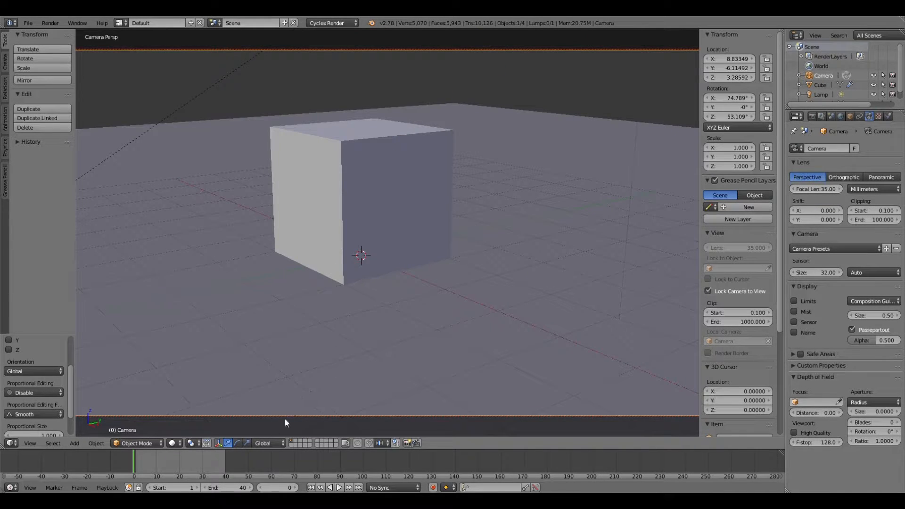
{"action": "left_click", "coordinate": [181, 443]}
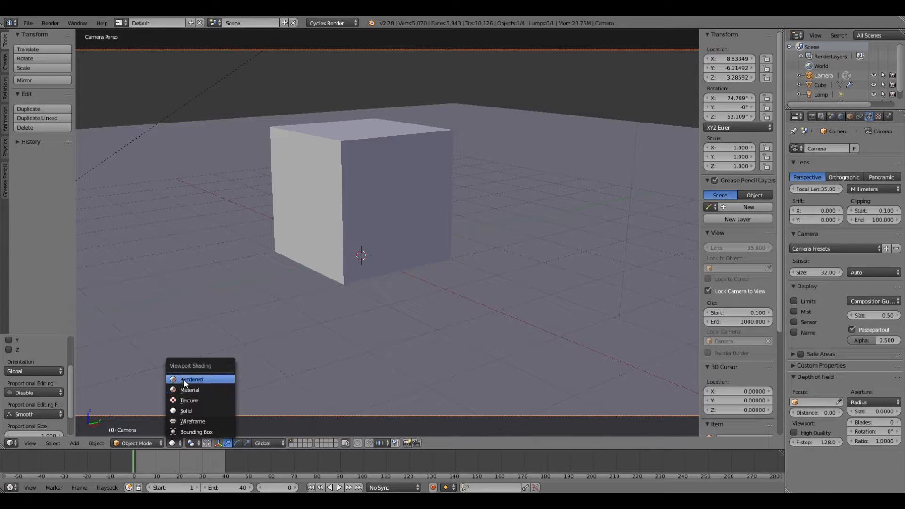
{"action": "left_click", "coordinate": [183, 379]}
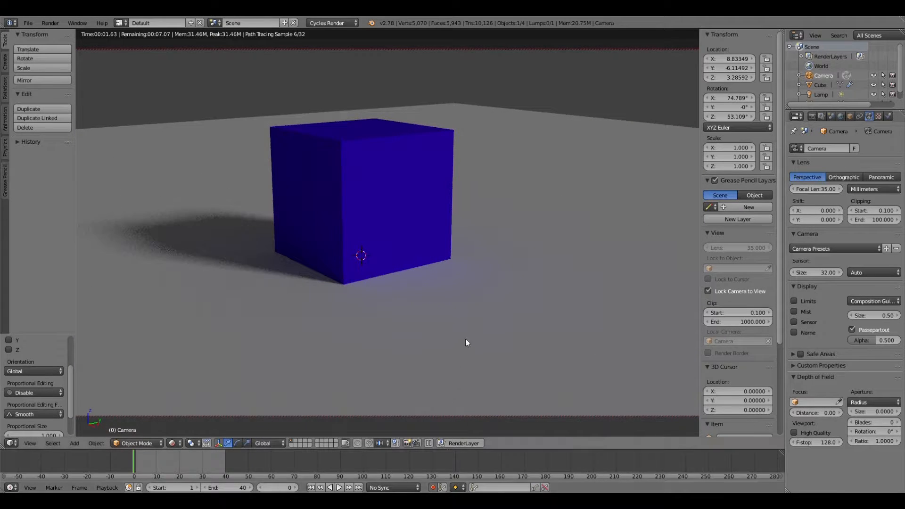
{"action": "middle_click_drag", "start_coordinate": [471, 332], "coordinate": [408, 358]}
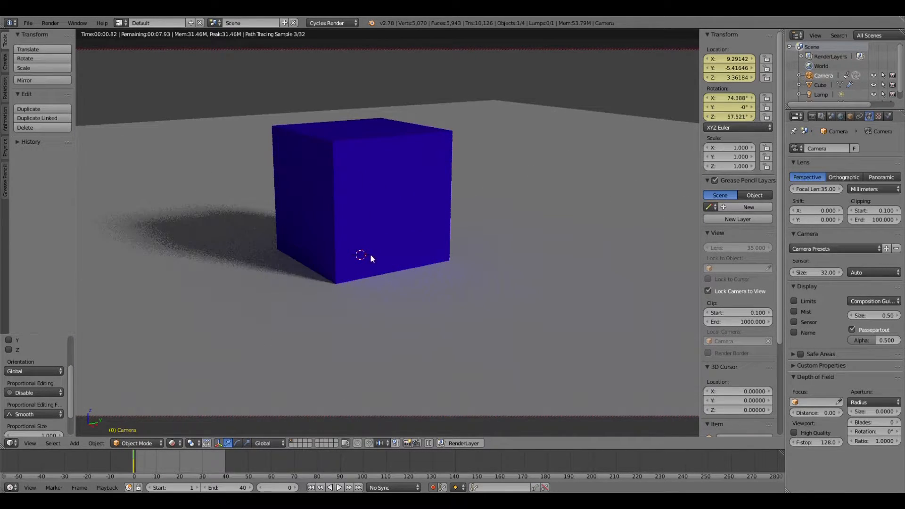
Step: At frame 40, orbit the camera to about 134° Z rotation and pull it back to about X 25.7, Y 25.2, Z 19.3
{"action": "left_click", "coordinate": [226, 461]}
{"action": "middle_click_drag", "start_coordinate": [434, 219], "coordinate": [357, 228]}
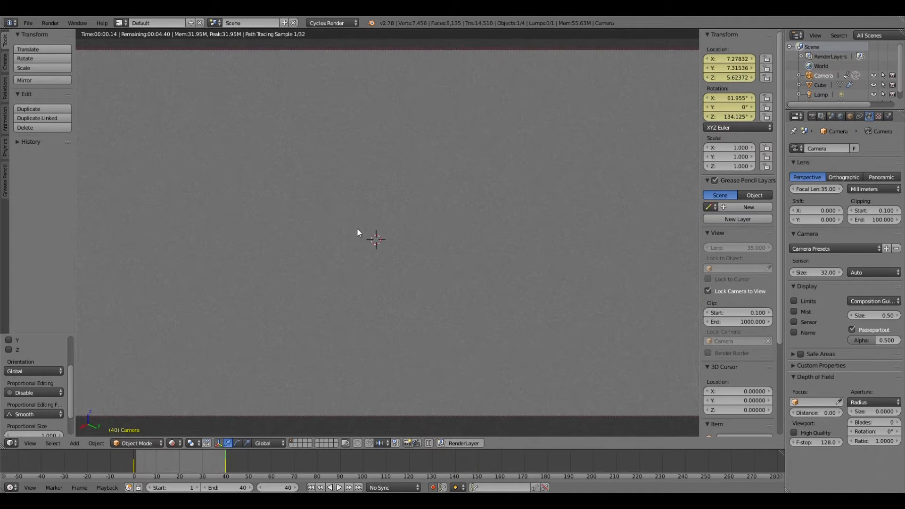
{"action": "scroll", "coordinate": [361, 231], "scroll_direction": "down", "scroll_amount": 8}
{"action": "scroll", "coordinate": [360, 233], "scroll_direction": "down", "scroll_amount": 2}
Step: Play the camera move and explosion from frame 0, stopping after the first few frames
{"action": "left_click_drag", "start_coordinate": [226, 460], "coordinate": [135, 477]}
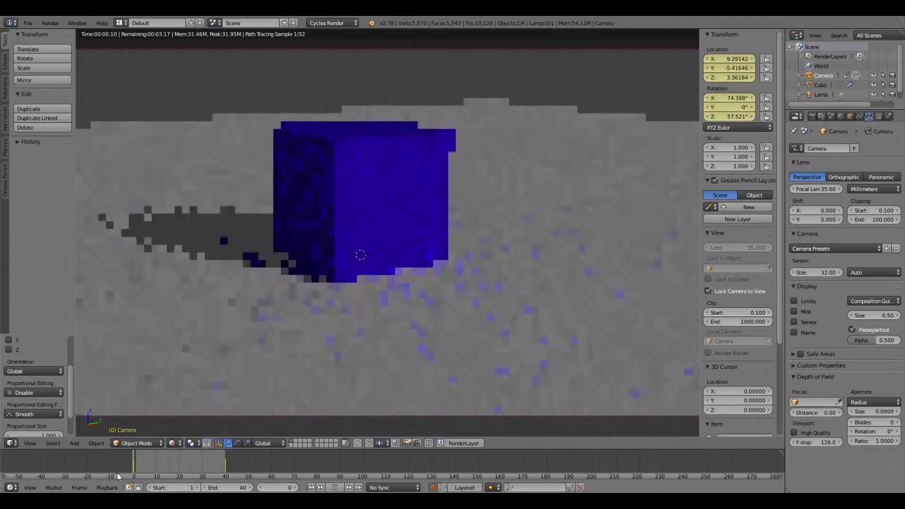
{"action": "left_click", "coordinate": [339, 487]}
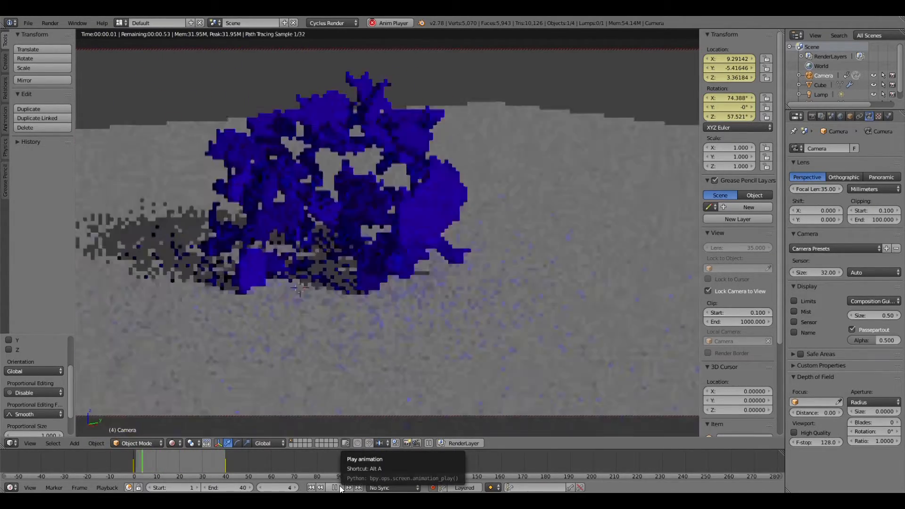
{"action": "left_click", "coordinate": [340, 488]}
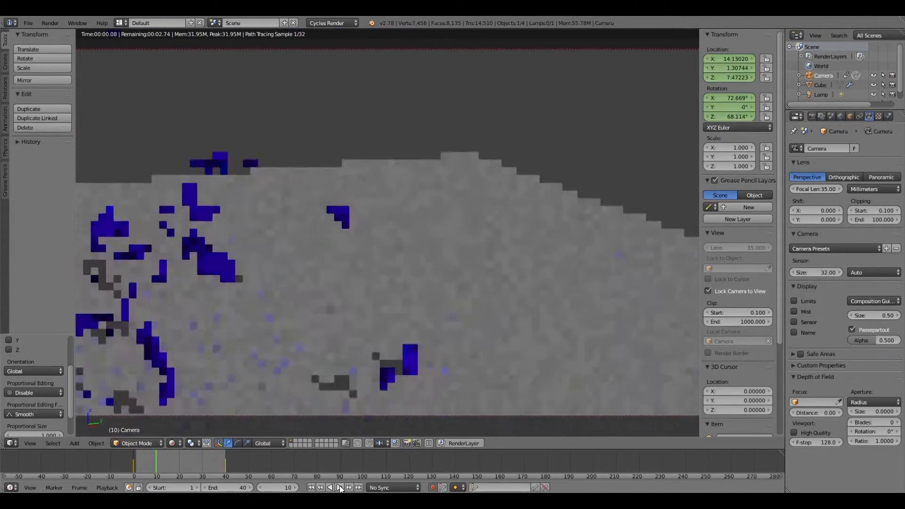
Step: At frame 40, re-keyframe the camera looking down steeply from about X 16.6, Y -30.2, Z 46.9, with about 28° Z rotation
{"action": "mouse_move", "coordinate": [218, 466]}
{"action": "left_mouse_down"}
{"action": "mouse_move", "coordinate": [121, 466]}
{"action": "mouse_move", "coordinate": [226, 464]}
{"action": "left_mouse_up"}
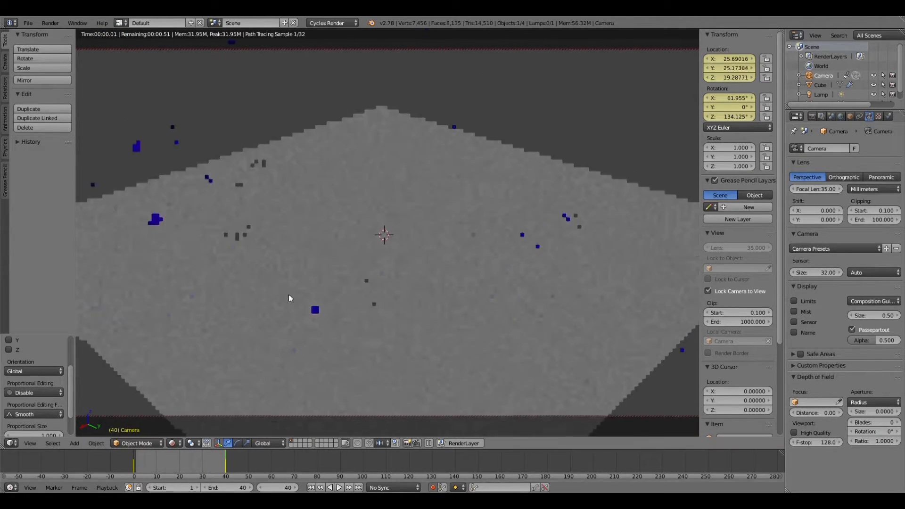
{"action": "middle_click_drag", "start_coordinate": [348, 297], "coordinate": [439, 320]}
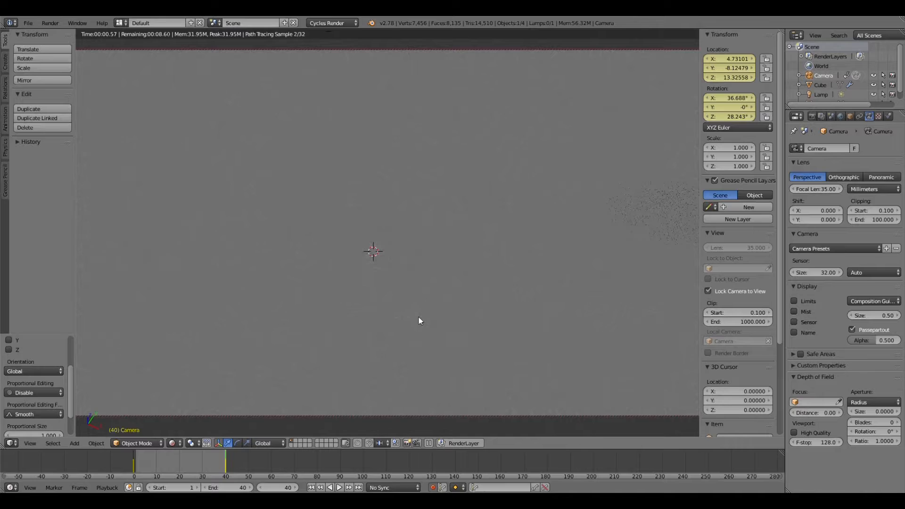
{"action": "scroll", "coordinate": [421, 328], "scroll_direction": "down", "scroll_amount": 7}
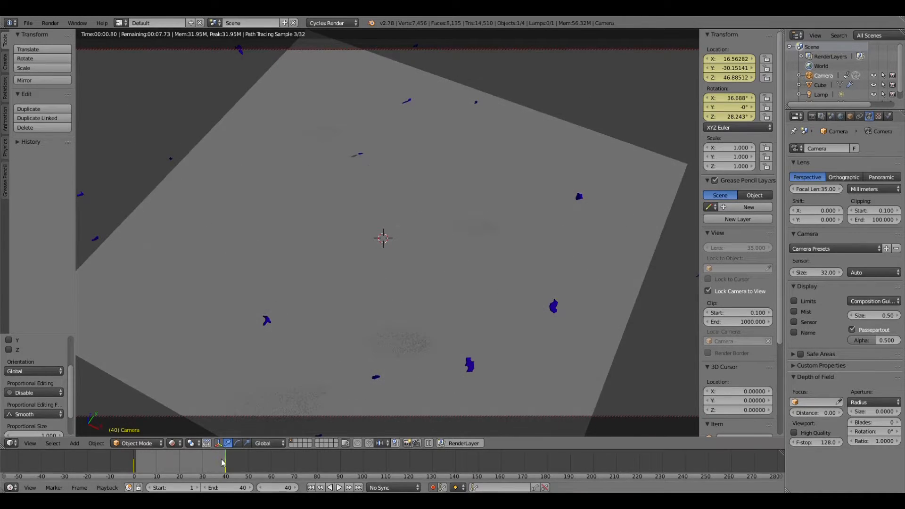
Step: Keyframe a lower camera angle at frame 19, at about X 17.3, Y -17.7, Z 14.7, and return to frame 0
{"action": "left_click_drag", "start_coordinate": [224, 463], "coordinate": [177, 467]}
{"action": "middle_click_drag", "start_coordinate": [359, 335], "coordinate": [360, 195]}
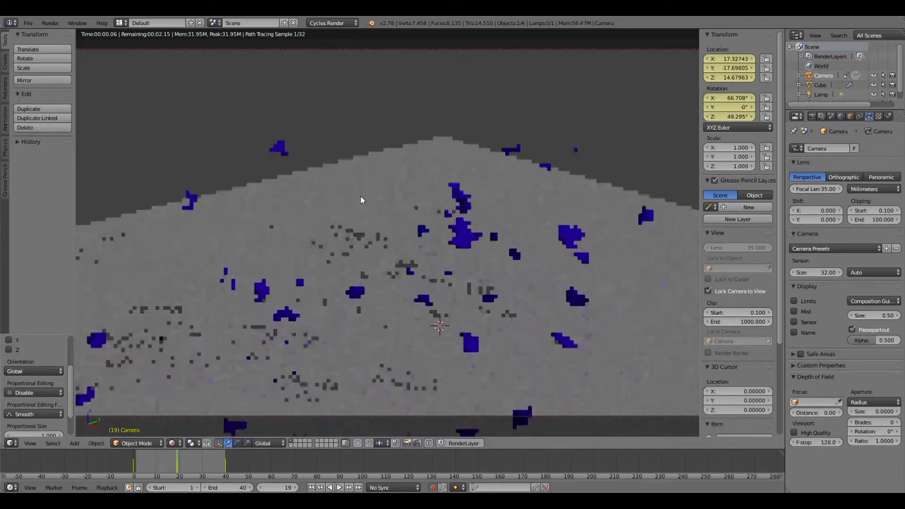
{"action": "left_click_drag", "start_coordinate": [176, 467], "coordinate": [98, 399]}
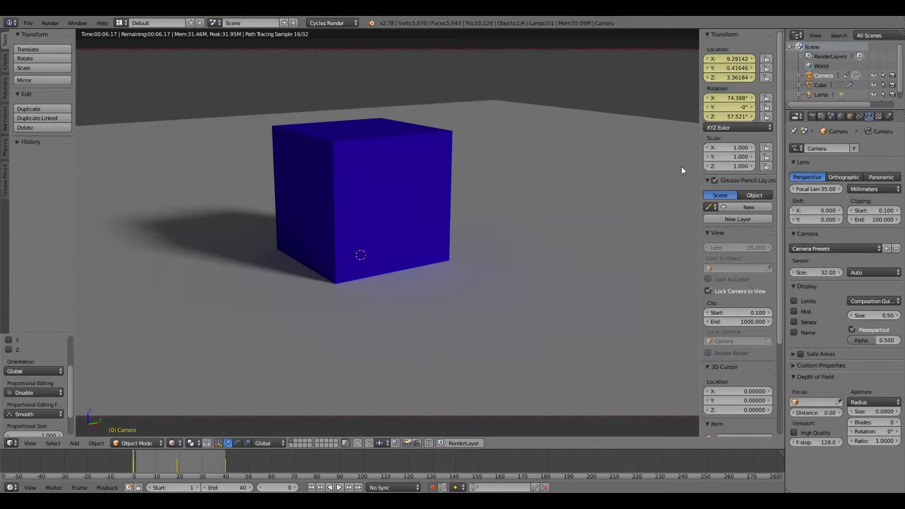
Step: Start rendering the full animation from the scene's render settings
{"action": "left_click", "coordinate": [812, 116]}
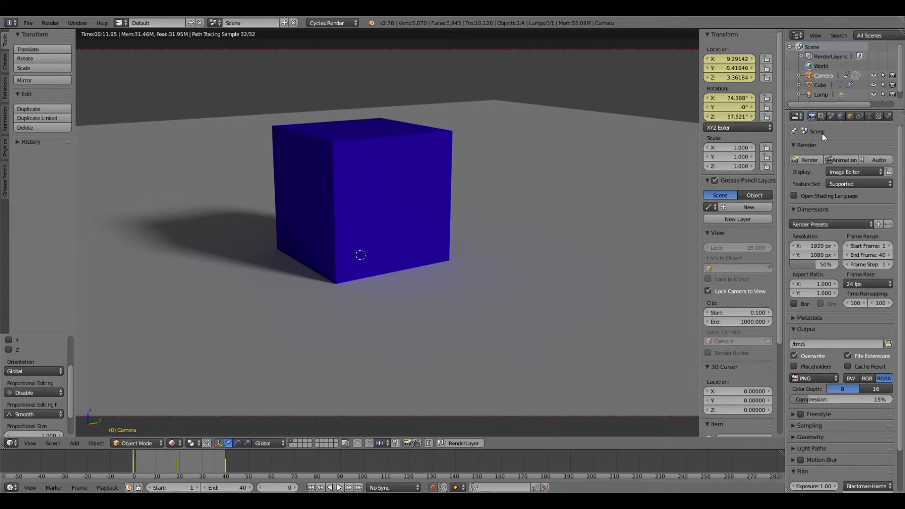
{"action": "left_click", "coordinate": [840, 160]}
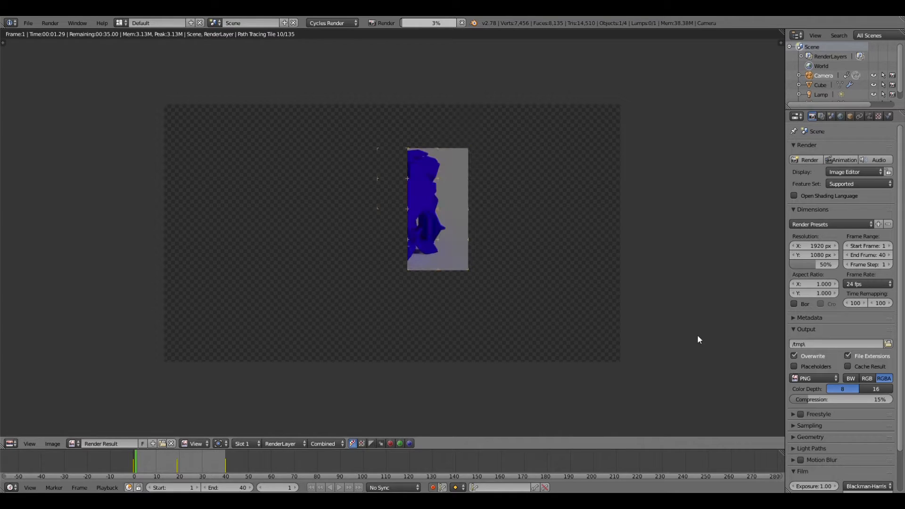